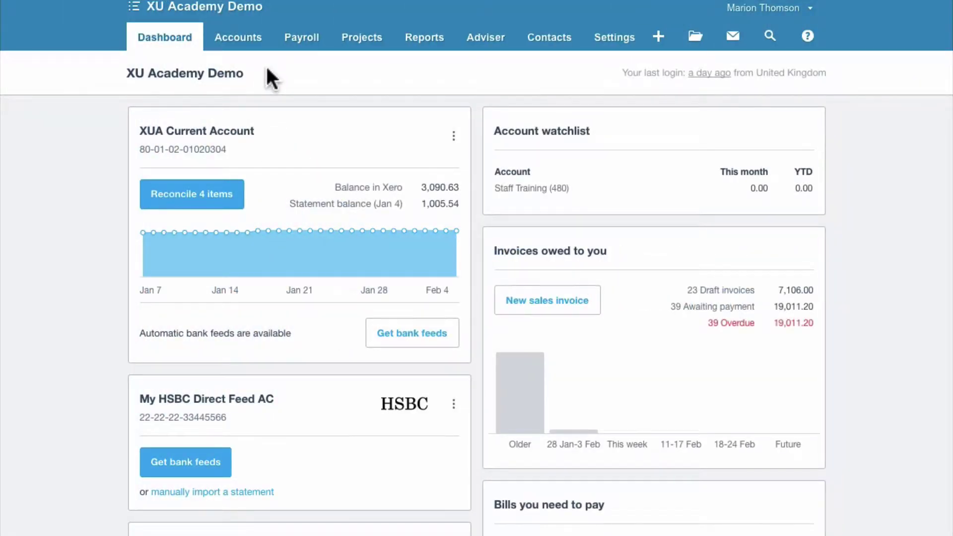
Go to the Inventory item list from the Accounts menu.
click(238, 37)
click(251, 165)
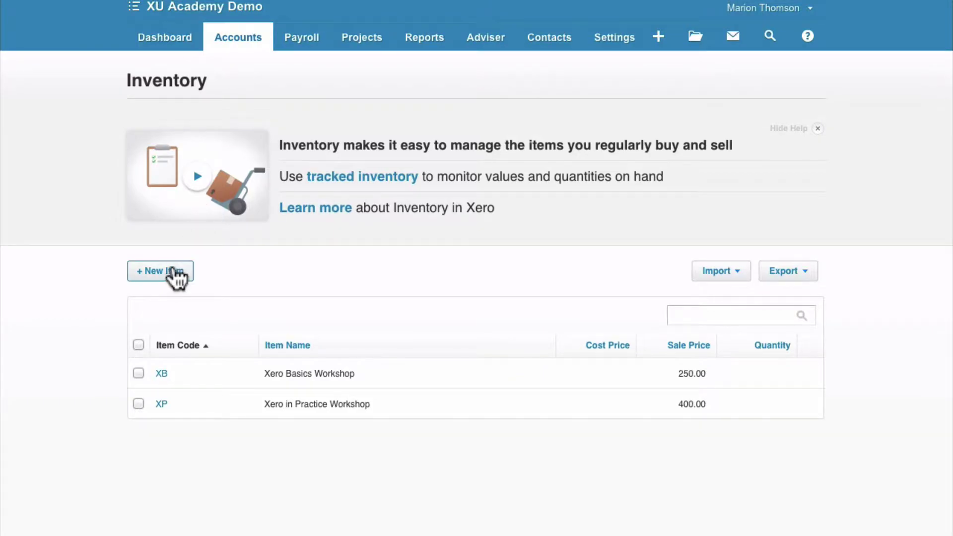
Create item PR01 '1 Design' as sell-only, with purchasing unticked, and save it.
click(177, 275)
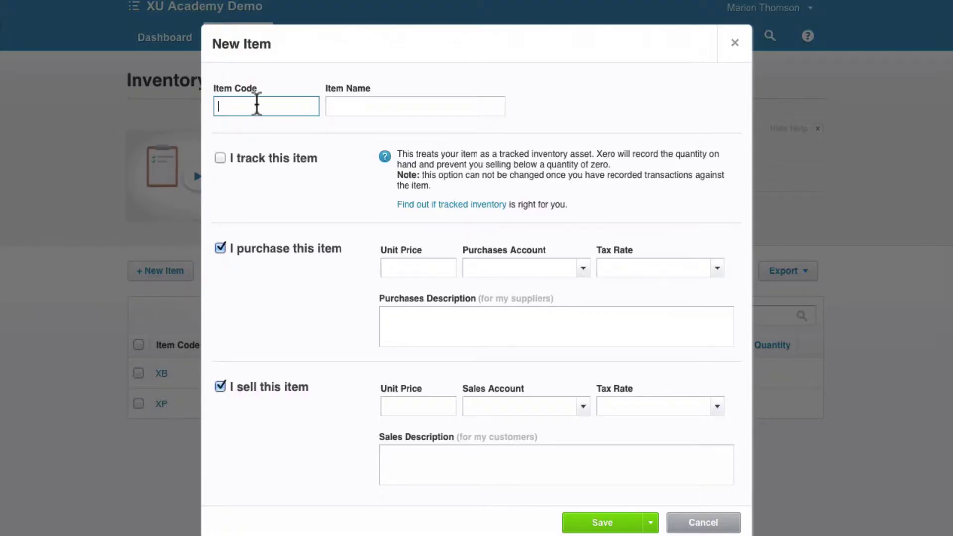
text(P)
text(R01)
click(349, 106)
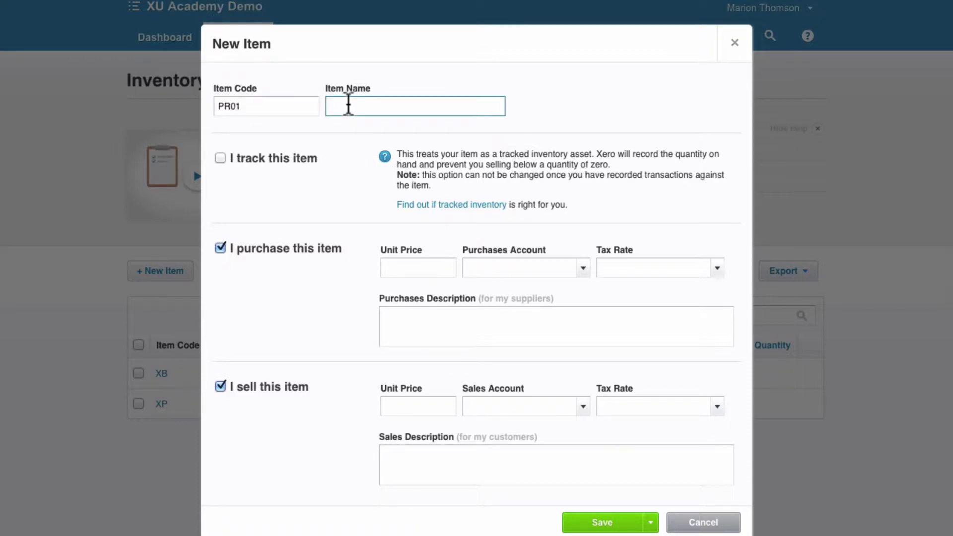
text(1 )
text(Des)
text(ign)
click(221, 247)
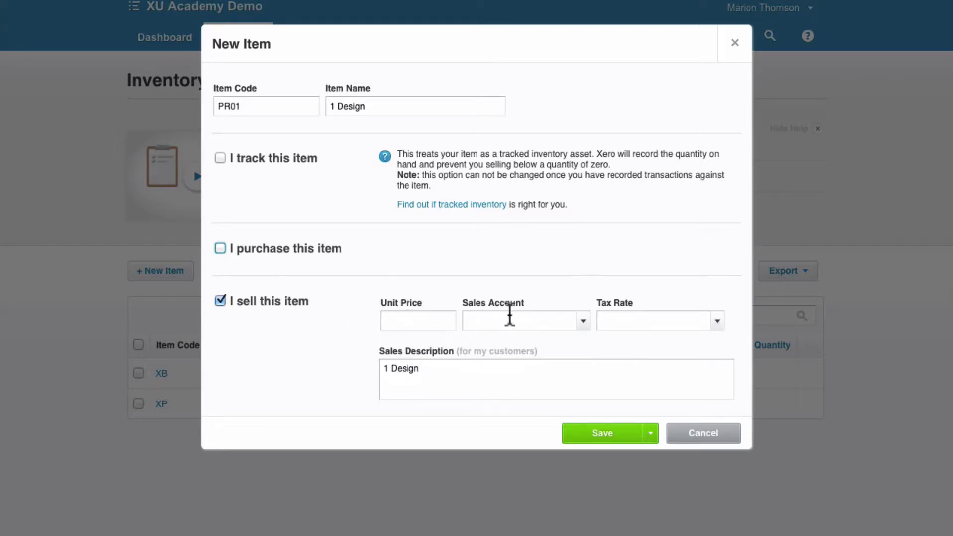
click(602, 433)
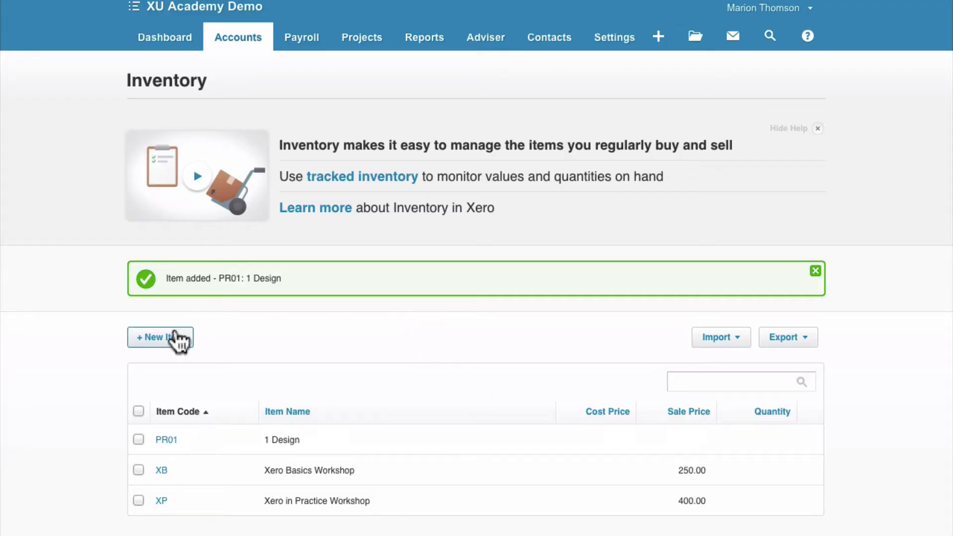
Create sell-only item PR02 '2 Plan' and save it with Save and add another.
click(160, 338)
text(PR02)
click(415, 106)
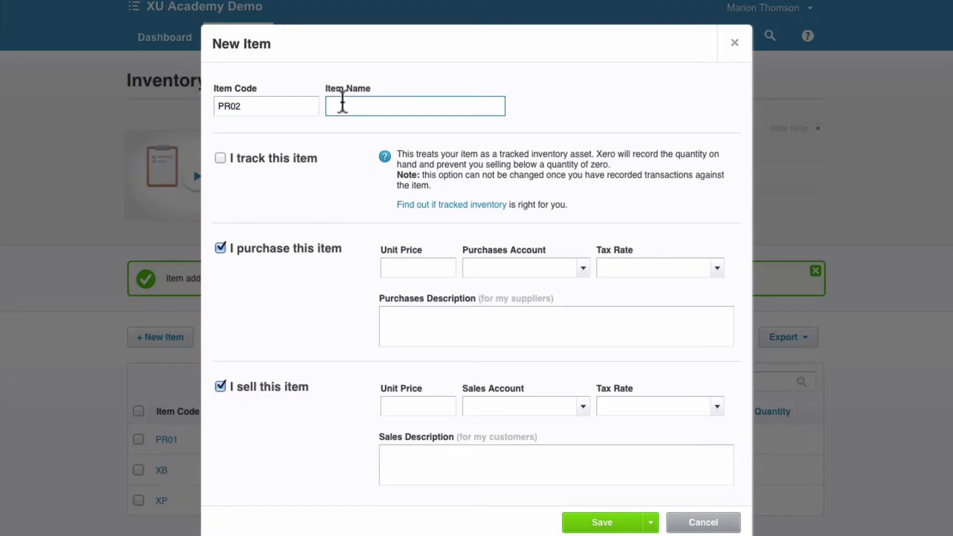
text(2 Pla)
text(n)
click(220, 248)
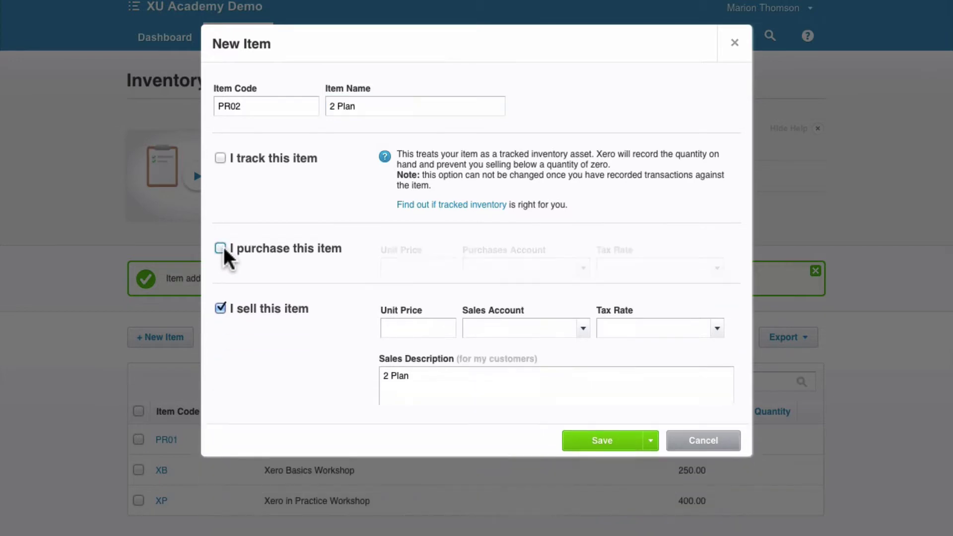
click(604, 433)
Create sell-only item PR03 '3 Build' and save it.
click(160, 337)
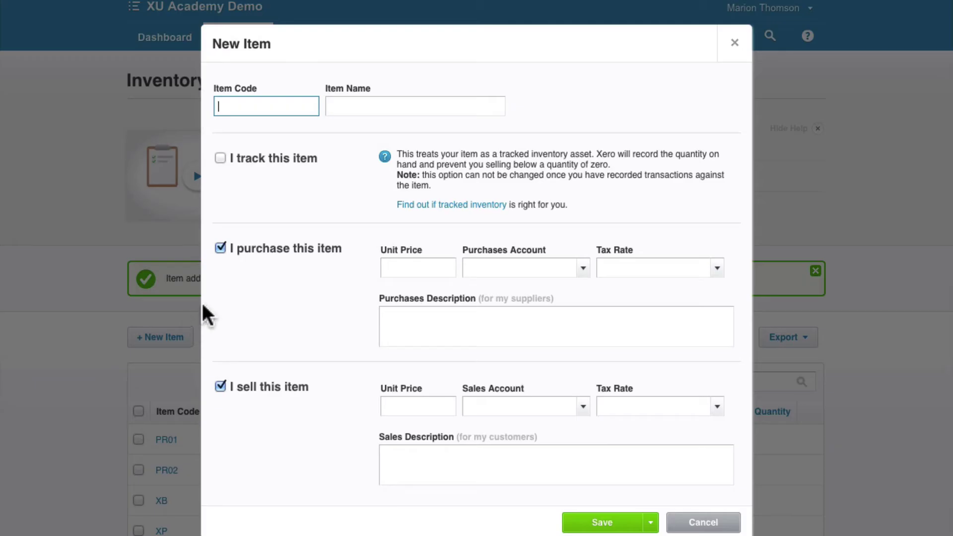
click(230, 109)
text(PR03)
click(337, 105)
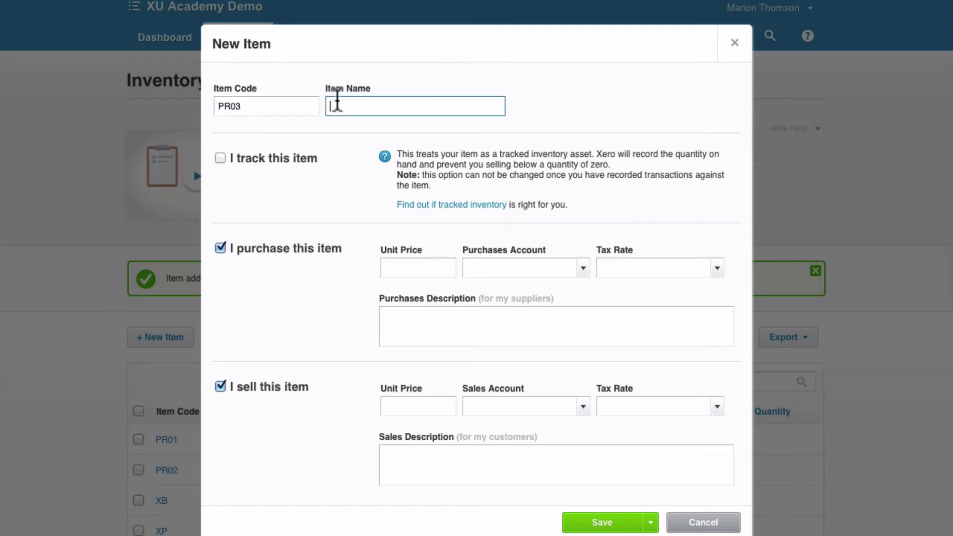
text(3 Buil)
text(d)
click(221, 247)
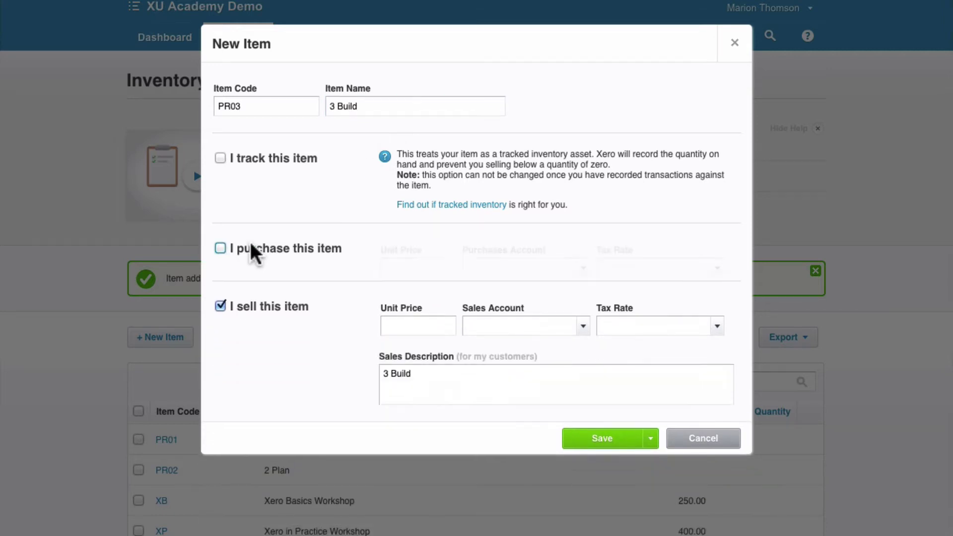
click(596, 436)
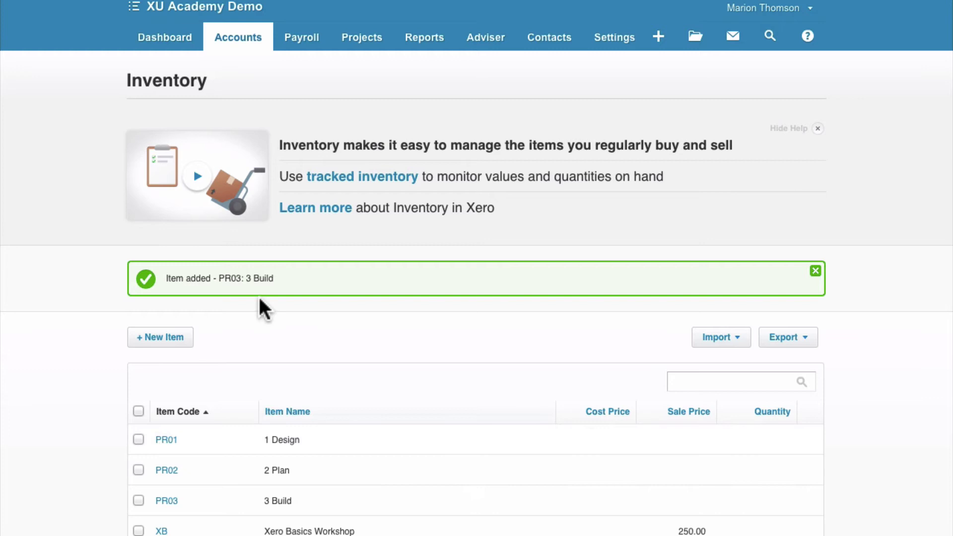
Fill in a new item PR04 '4 Handover' as sell-only, leaving it unsaved.
click(173, 338)
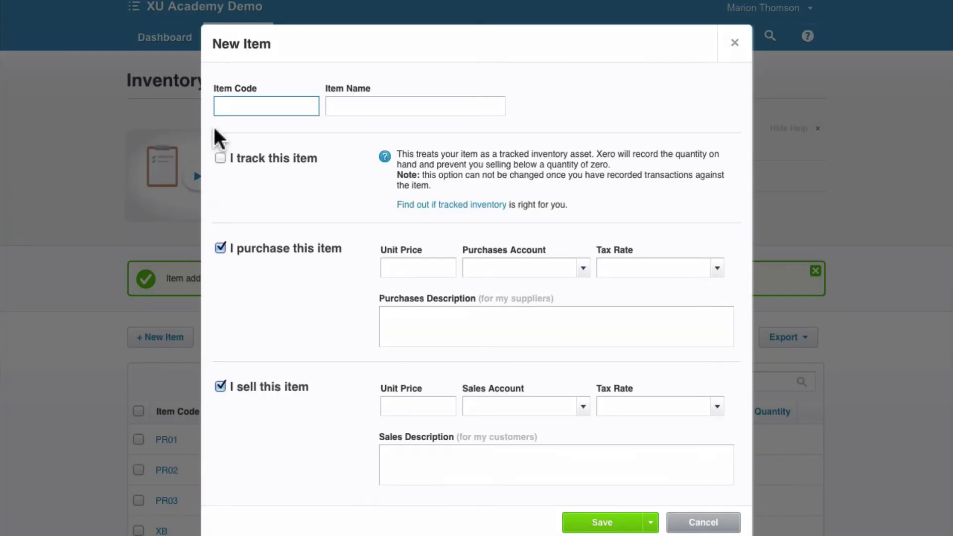
text(PR)
text(04)
click(354, 106)
text(4 Ha)
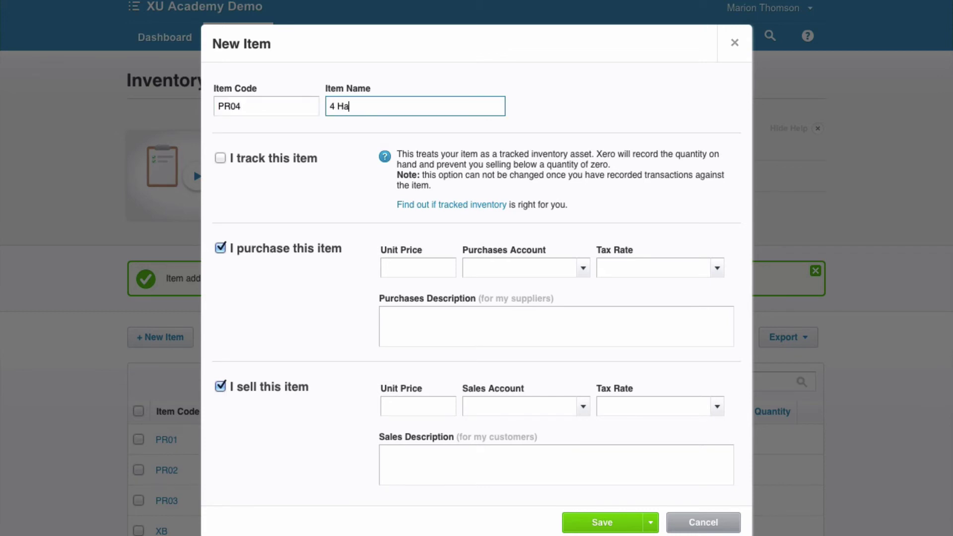
text(ndover)
click(221, 247)
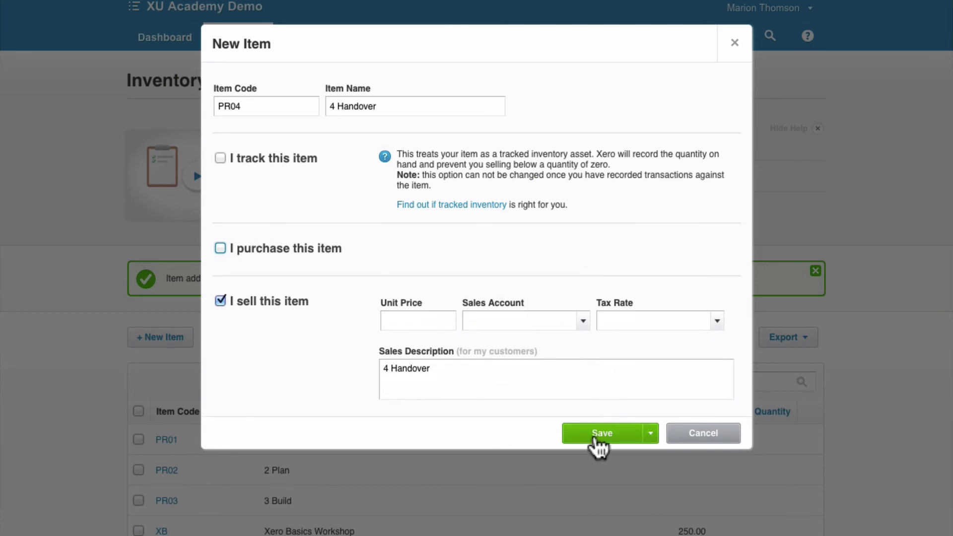